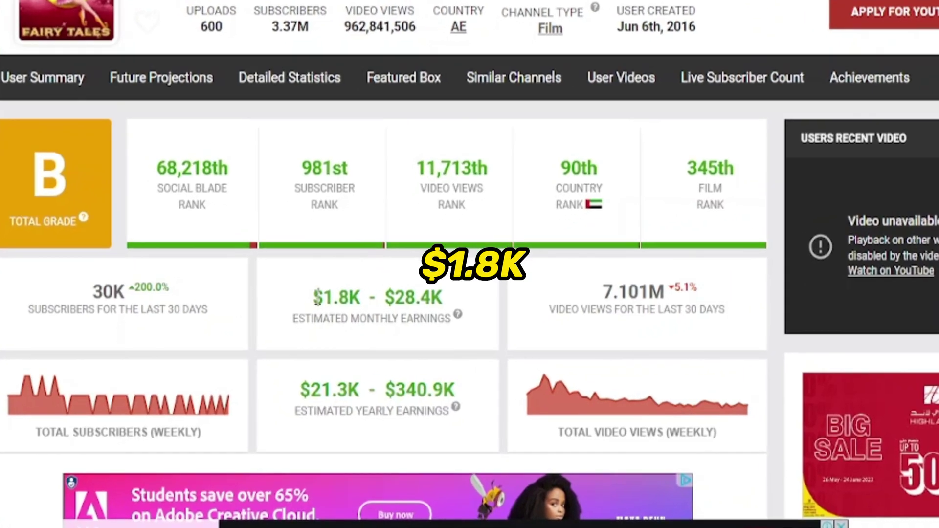
# Highlight English Fairy Tales' estimated monthly earnings of $1.8K – $28.4K on Social Blade
pyautogui.moveTo(312, 297); pyautogui.dragTo(442, 296)
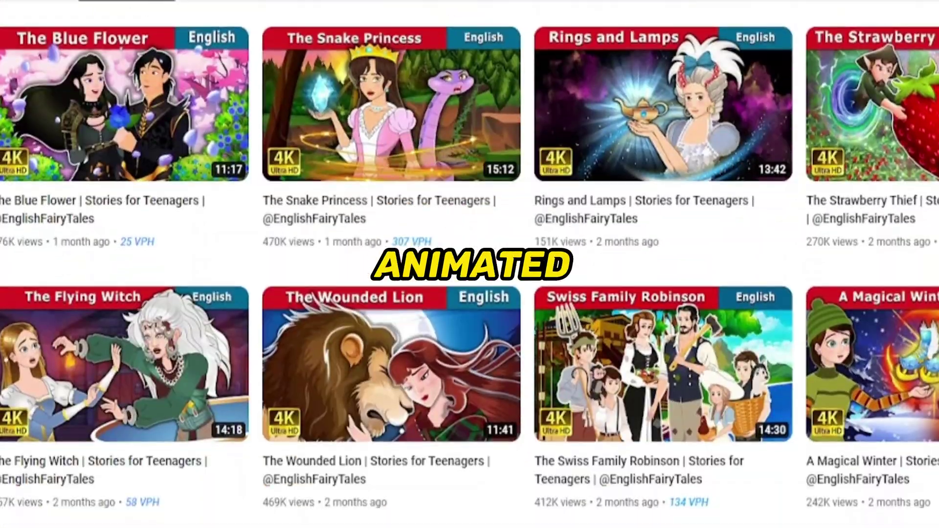
pyautogui.scroll(-10, 469, 264)
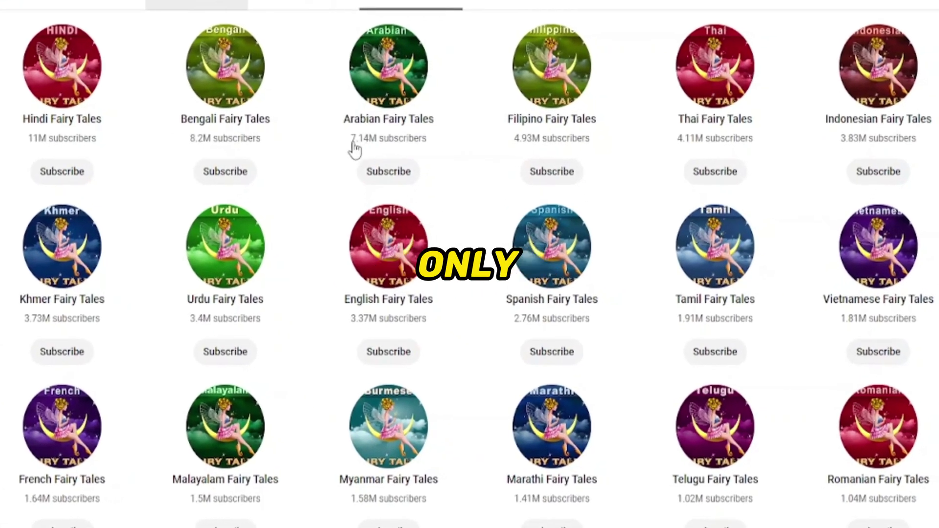
# Scroll through the other-language Fairy Tales channels down to Sindhi and Zulu
pyautogui.scroll(-14, 470, 264)
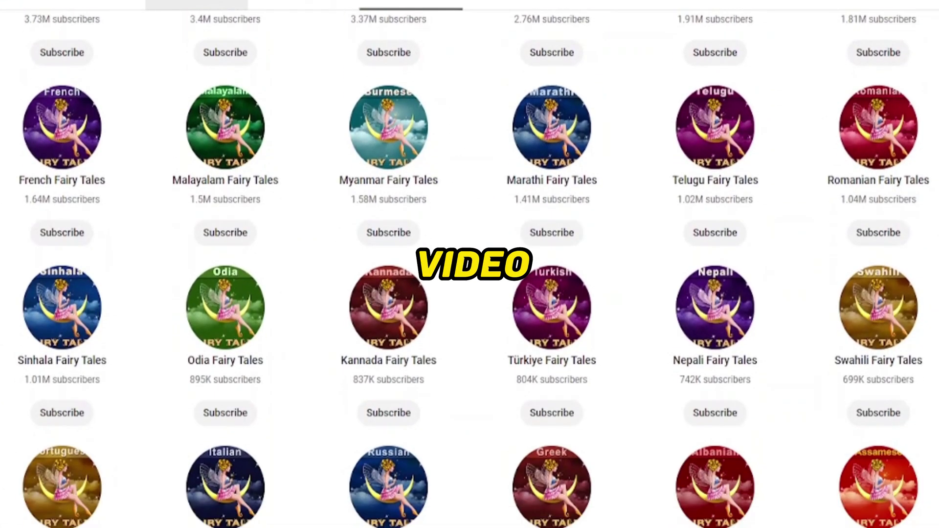
pyautogui.scroll(-14, 469, 264)
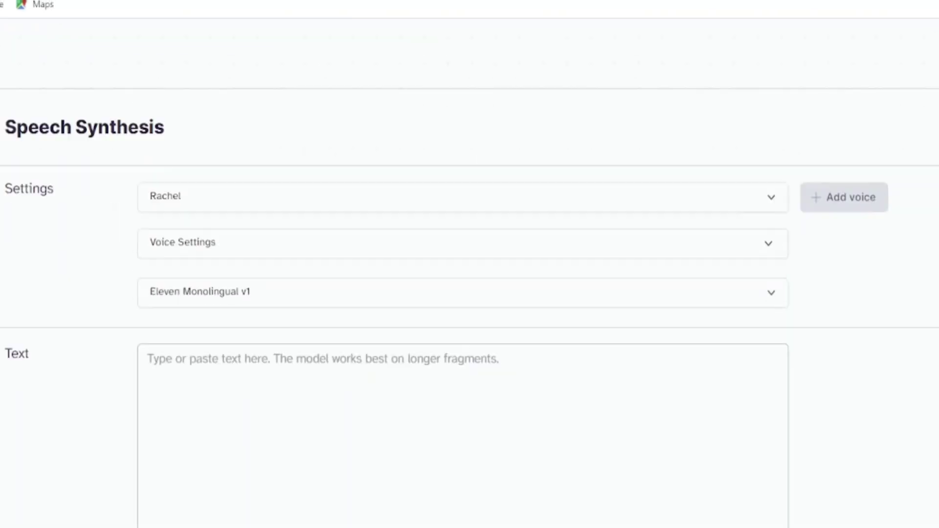
# Scroll down, then move the squirrel clip down into the main track
pyautogui.scroll(-3, 469, 264)
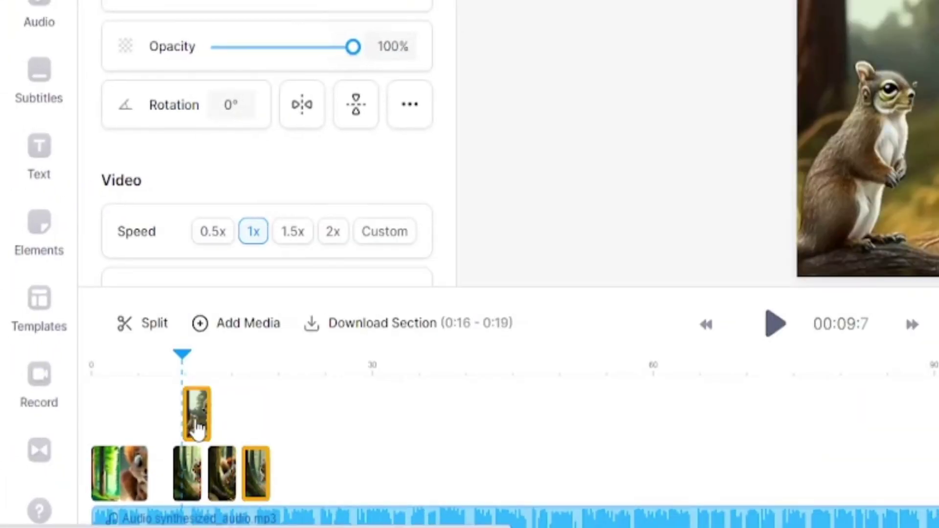
pyautogui.moveTo(198, 428); pyautogui.dragTo(288, 482)
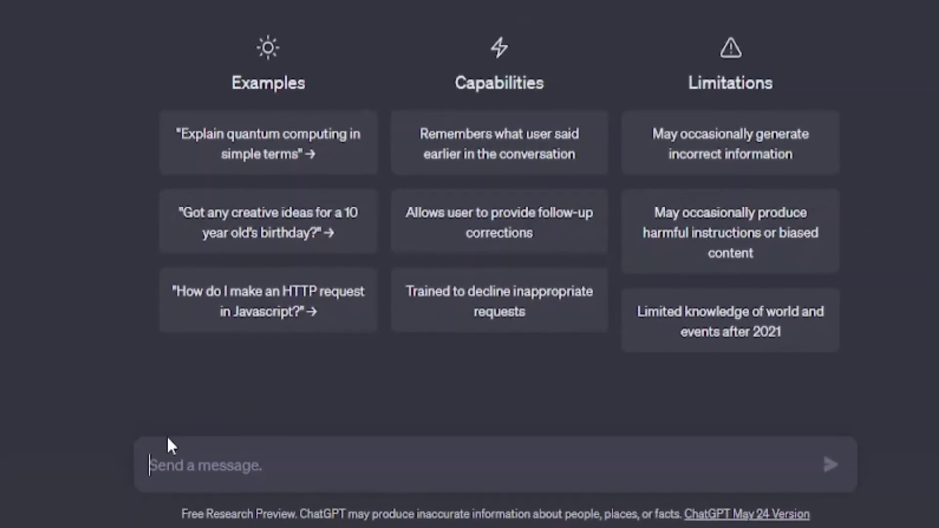
# Ask ChatGPT to 'Write a short moral story for kids' and read through the squirrel-and-owl reply
pyautogui.write('Write a short moral story for')
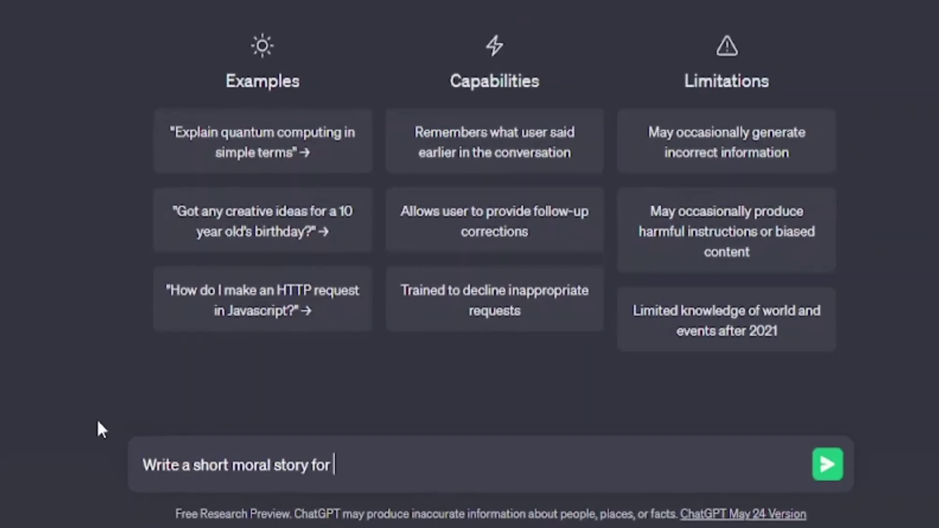
pyautogui.write('kids')
pyautogui.press('Return')
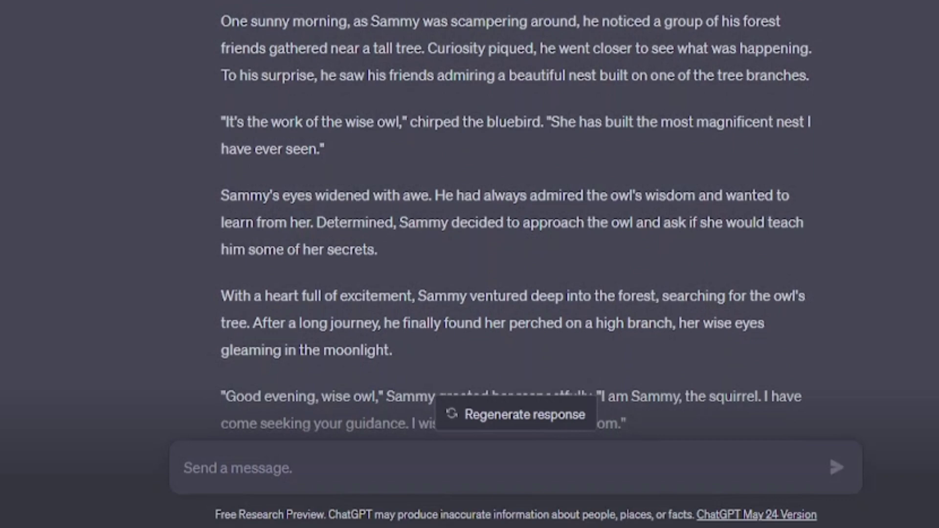
pyautogui.scroll(-6, 516, 220)
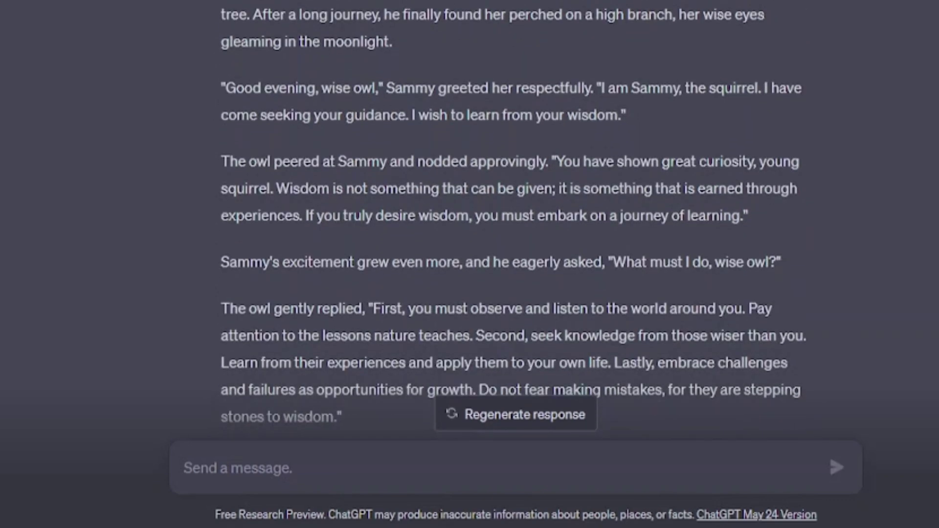
pyautogui.scroll(-6, 516, 220)
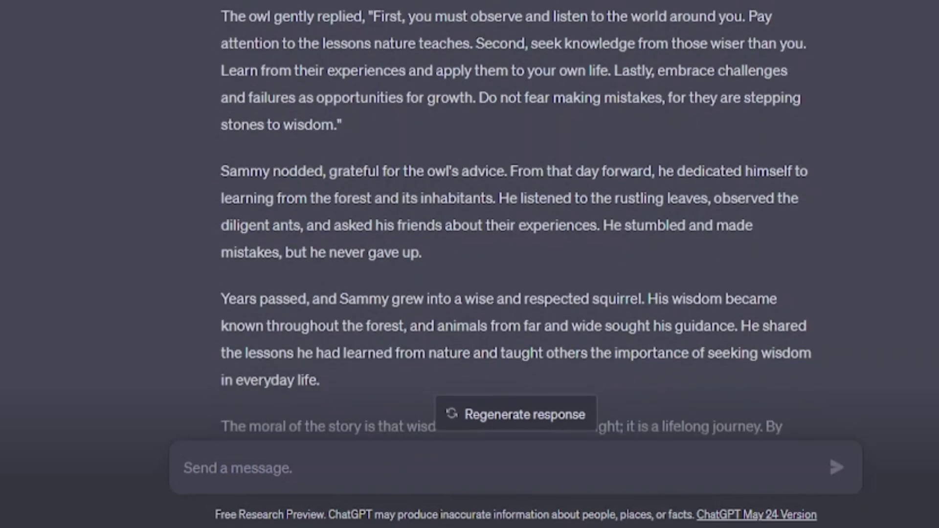
pyautogui.scroll(-4, 516, 220)
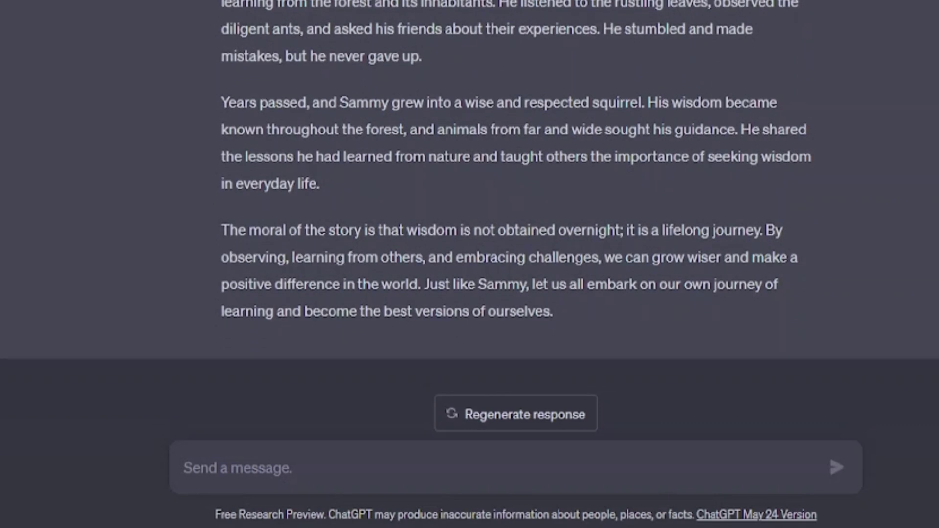
# Ask ChatGPT to 'Write the prompts to generate the images of the story'
pyautogui.click(195, 460)
pyautogui.write('Write the prompts ')
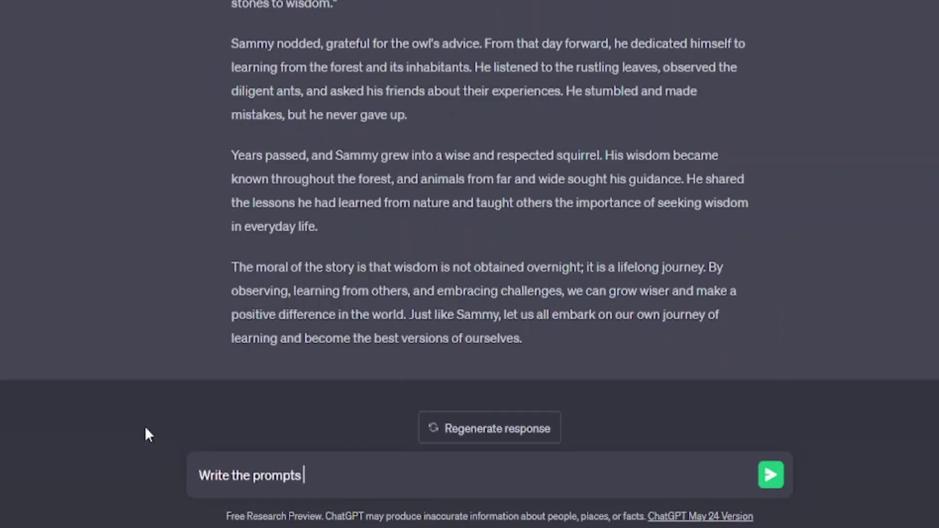
pyautogui.write('to generate the images of the story')
pyautogui.press('Return')
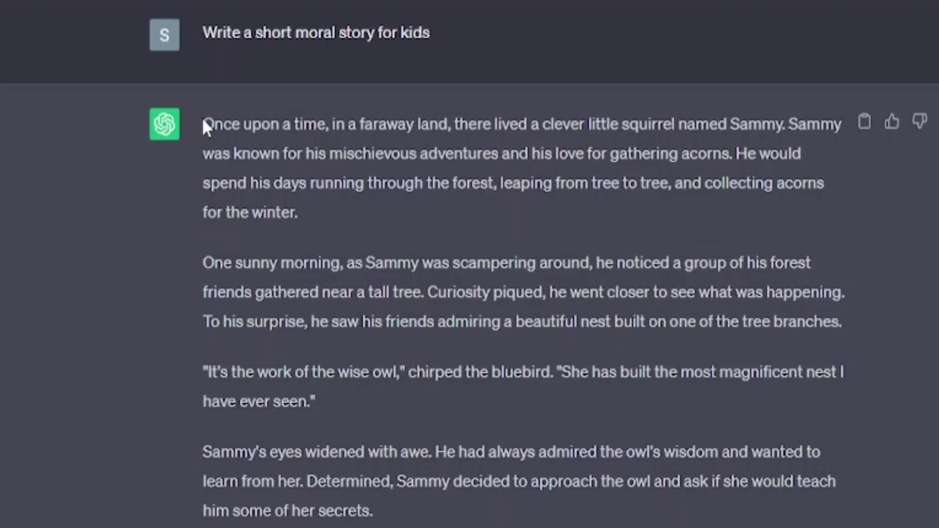
# Select and copy the whole squirrel story text
pyautogui.moveTo(203, 126); pyautogui.dragTo(568, 309)
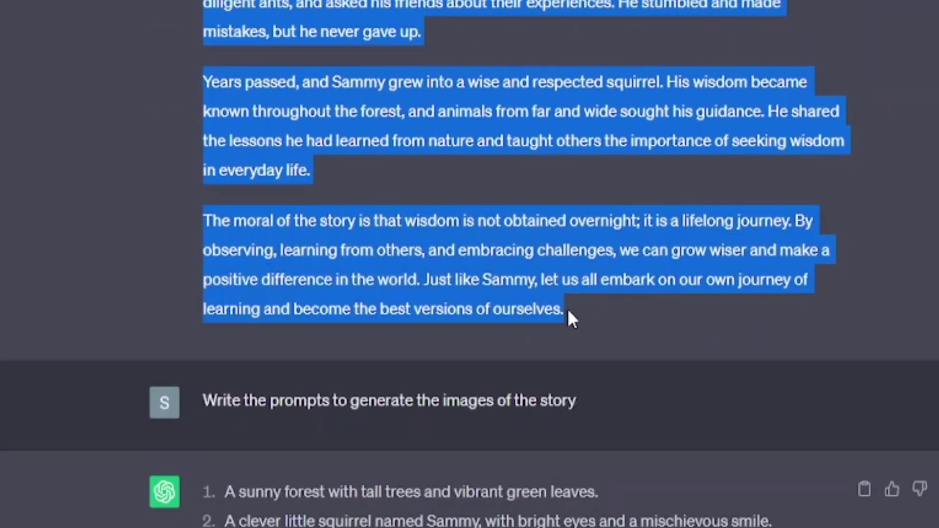
pyautogui.rightClick(564, 308)
pyautogui.click(589, 329)
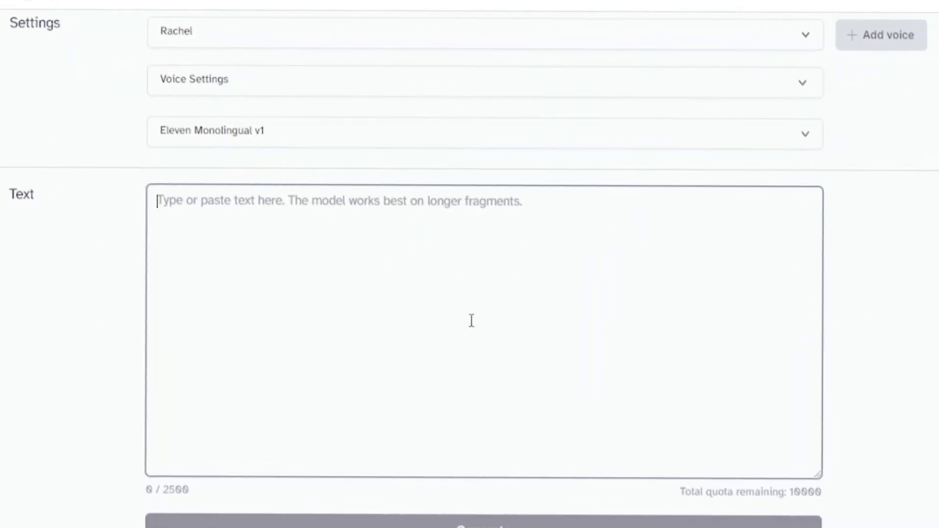
# Paste the story into ElevenLabs, choose the Adam voice and generate the voiceover
pyautogui.rightClick(477, 323)
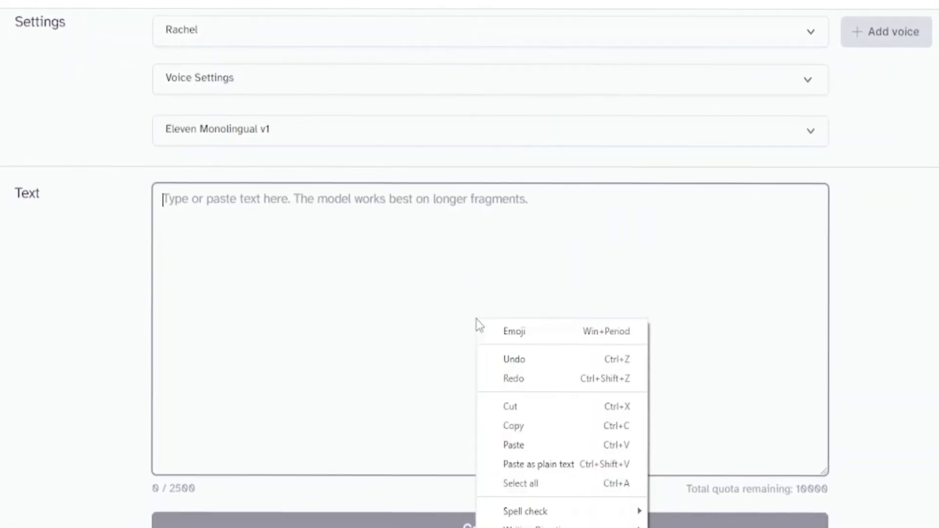
pyautogui.click(508, 445)
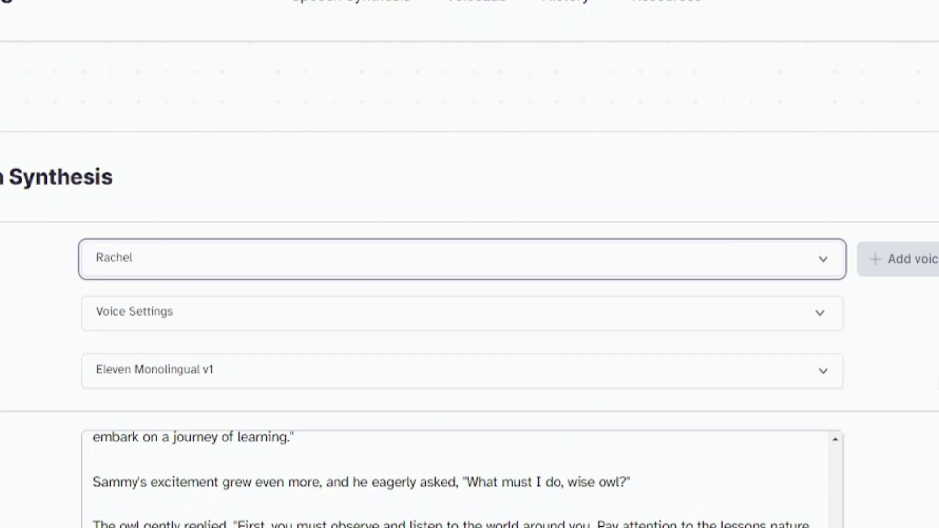
pyautogui.click(812, 32)
pyautogui.click(361, 300)
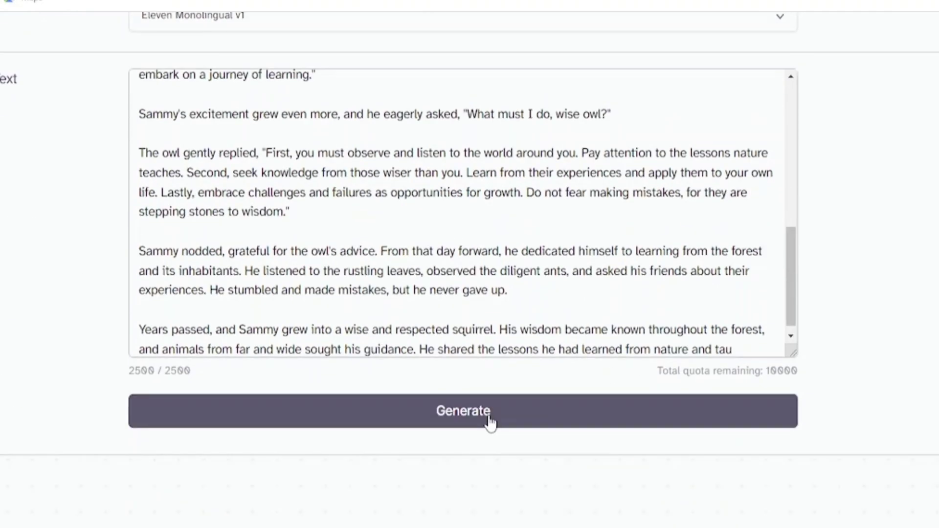
pyautogui.click(489, 419)
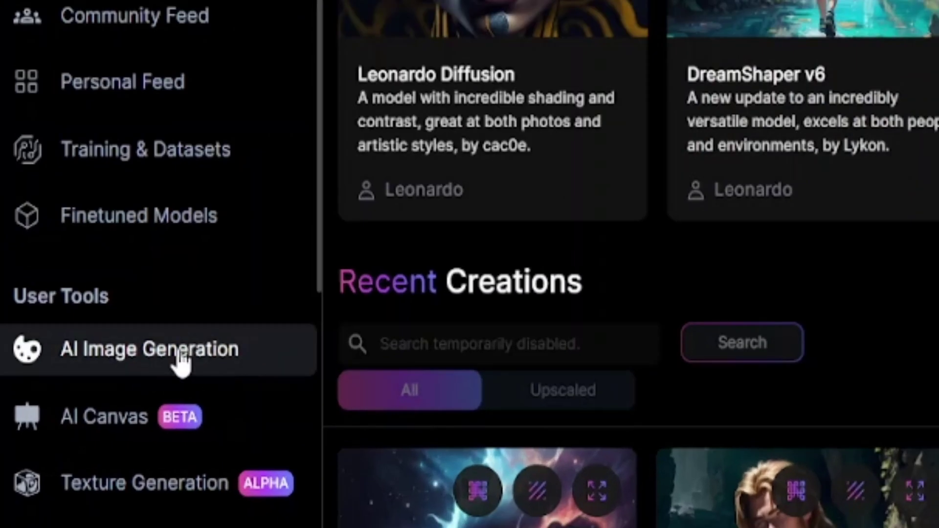
# Generate Leonardo AI images from the copied sunny forest prompt
pyautogui.click(181, 360)
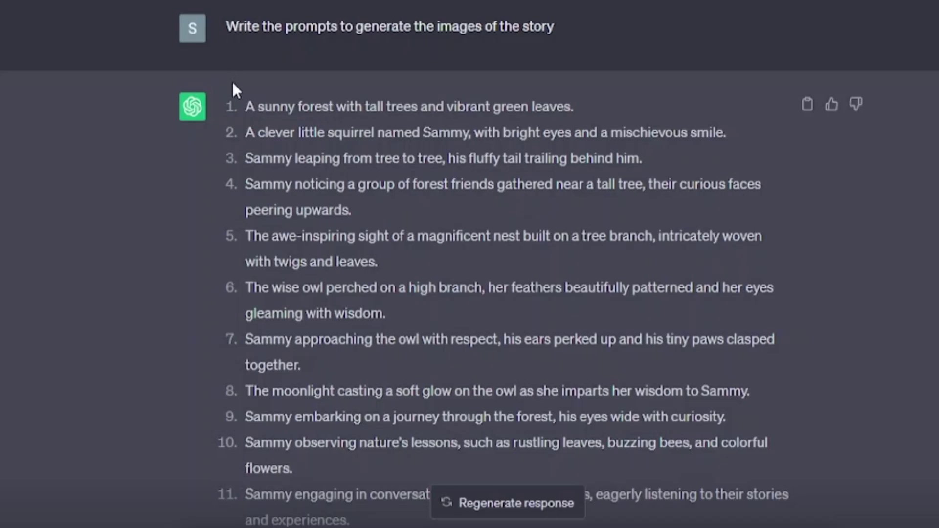
pyautogui.moveTo(245, 106); pyautogui.dragTo(512, 105)
pyautogui.rightClick(576, 106)
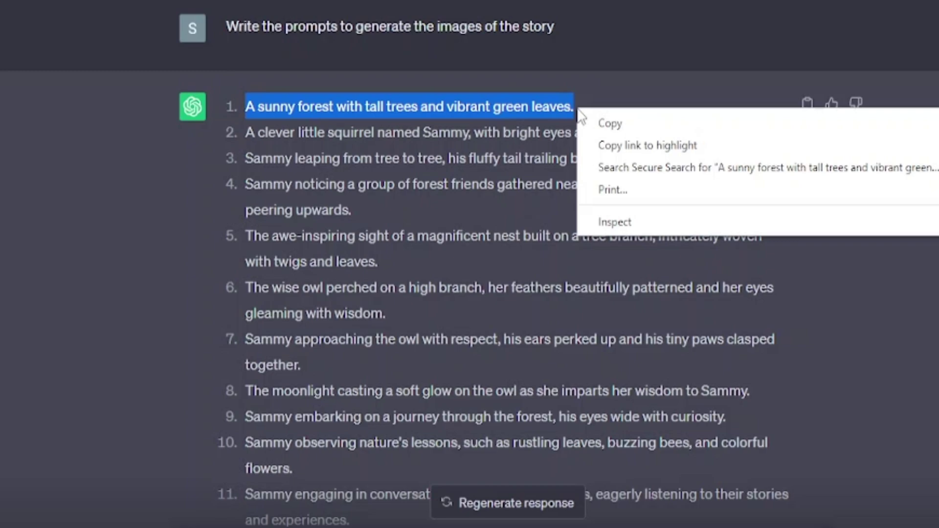
pyautogui.click(592, 119)
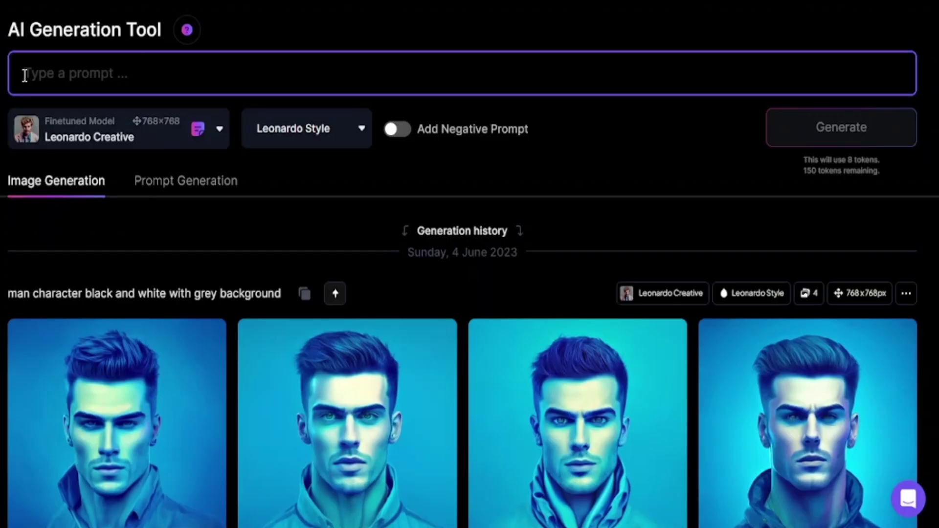
pyautogui.rightClick(25, 76)
pyautogui.click(60, 198)
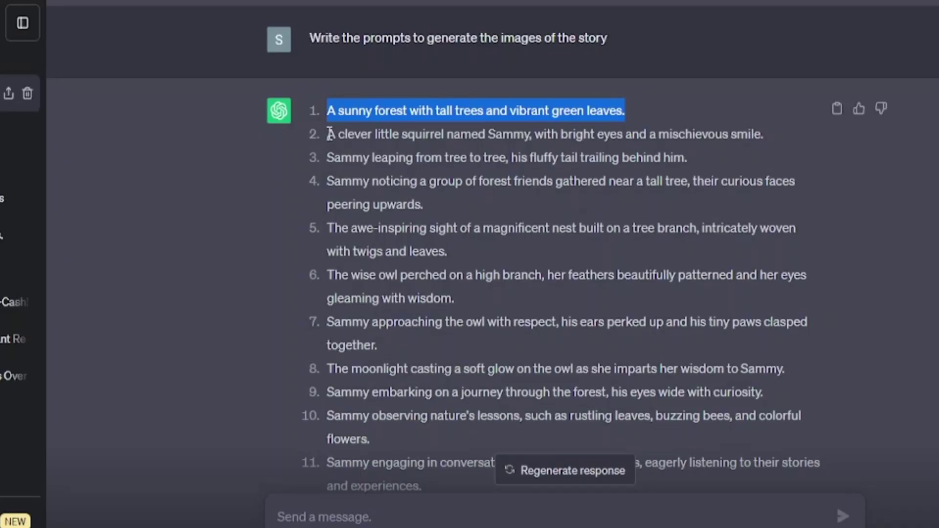
# Generate images from the squirrel description line with 'animated' appended, then review them
pyautogui.moveTo(328, 134); pyautogui.dragTo(766, 142)
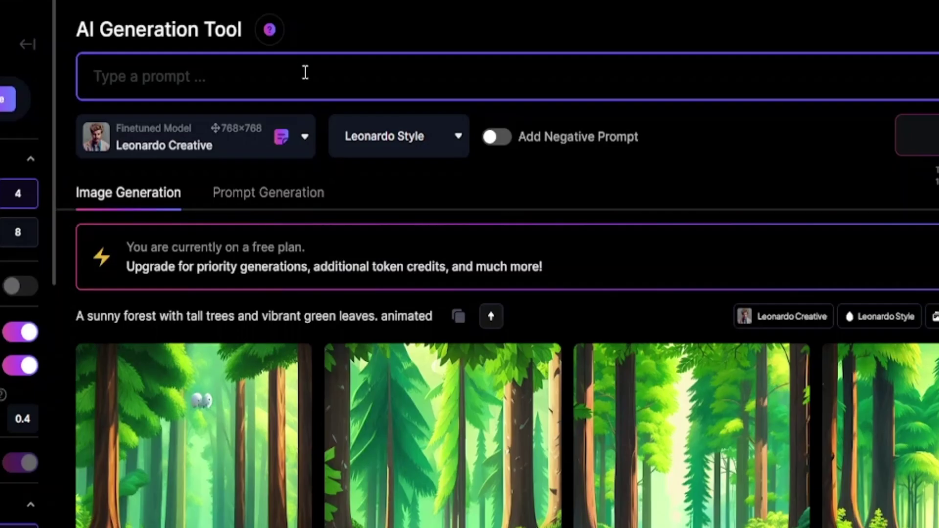
pyautogui.hotkey('ctrl', 'v')
pyautogui.write('animated')
pyautogui.press('Return')
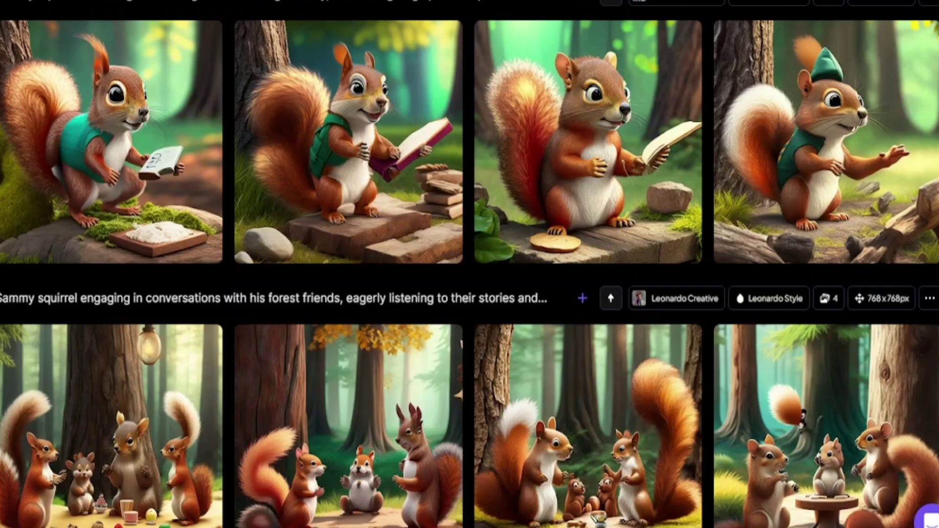
pyautogui.scroll(-20, 470, 264)
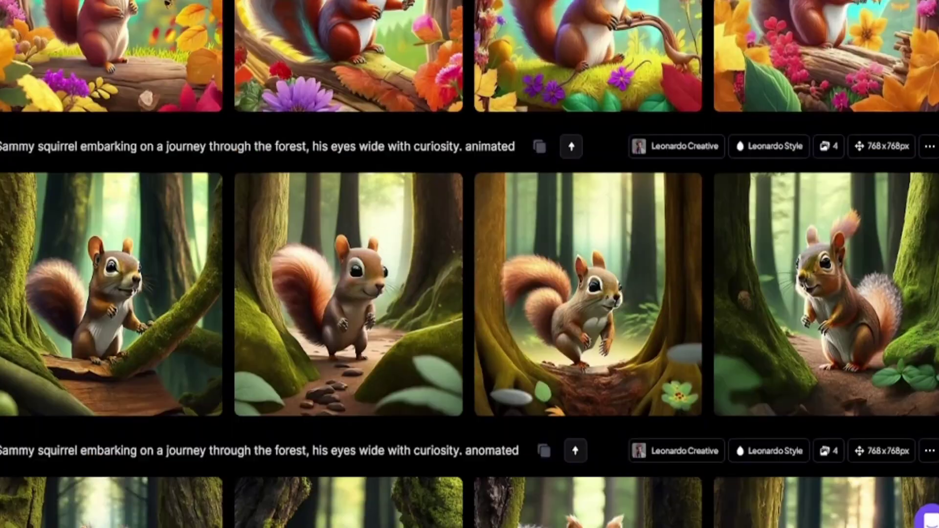
pyautogui.scroll(-20, 470, 264)
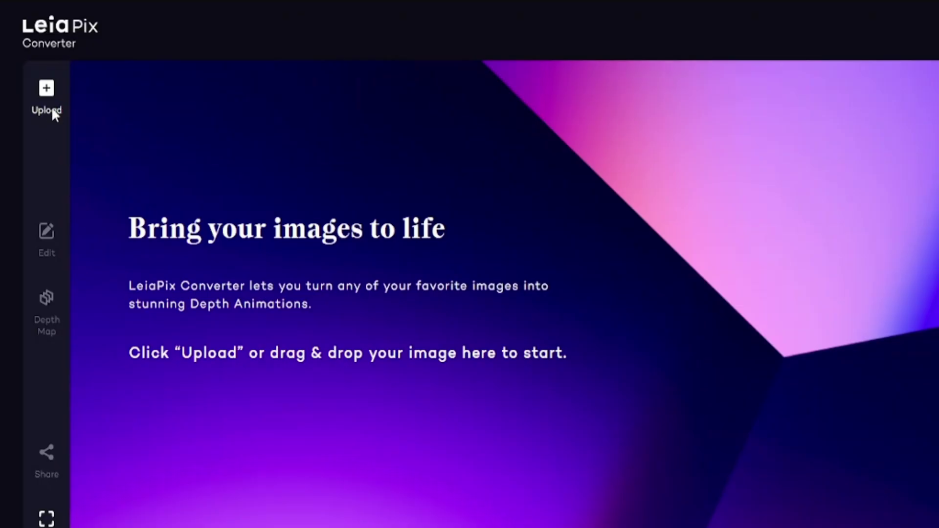
# Upload the squirrel image to LeiaPix and save its 3D animation as MP4
pyautogui.click(52, 108)
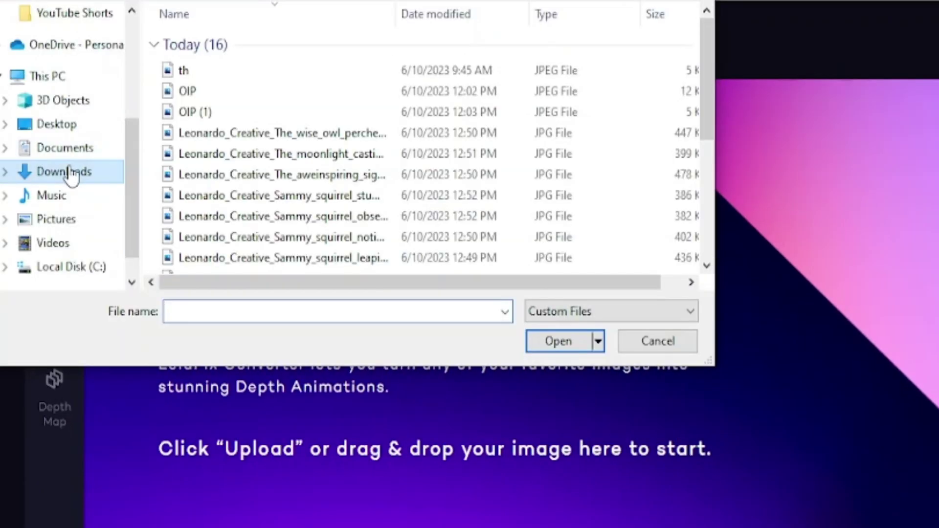
pyautogui.scroll(-2, 707, 139)
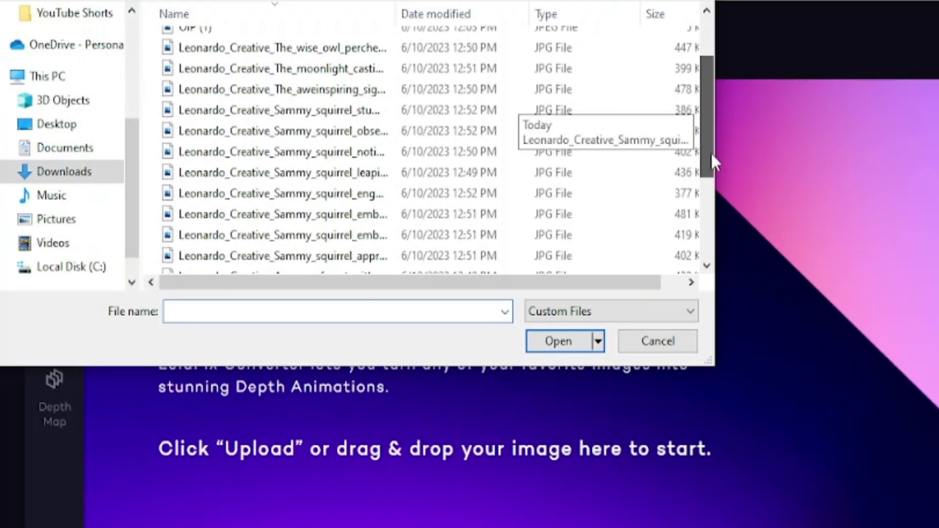
pyautogui.moveTo(711, 161); pyautogui.dragTo(713, 203)
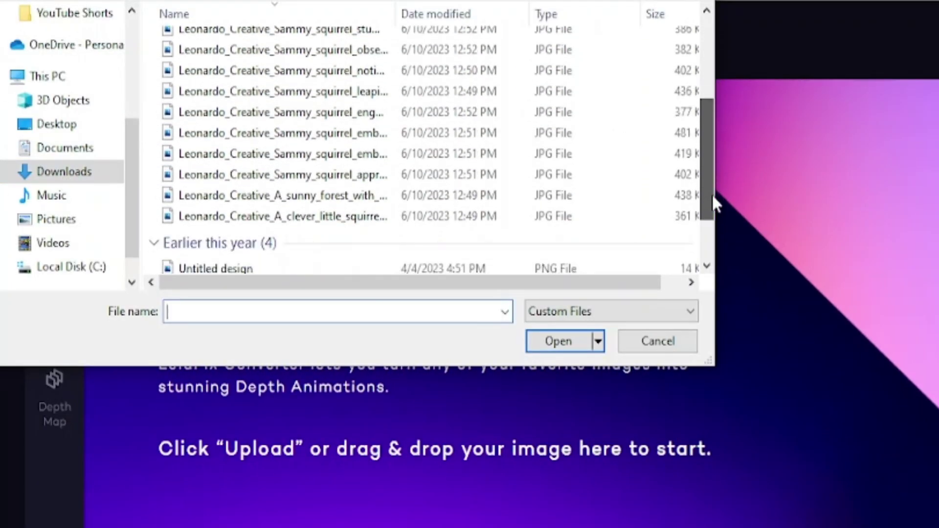
pyautogui.click(572, 216)
pyautogui.click(550, 341)
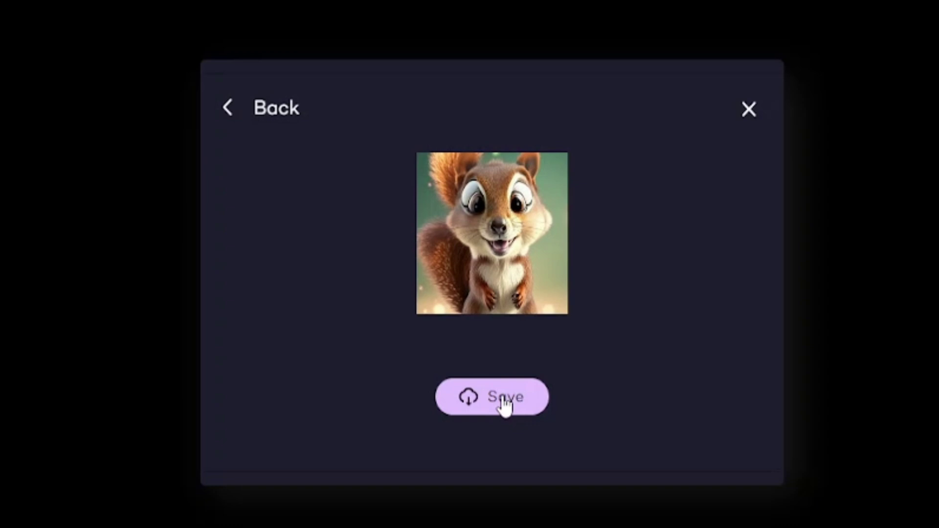
pyautogui.click(505, 405)
# Upload the sunny forest image and save its 3D animation as an MP4
pyautogui.click(23, 94)
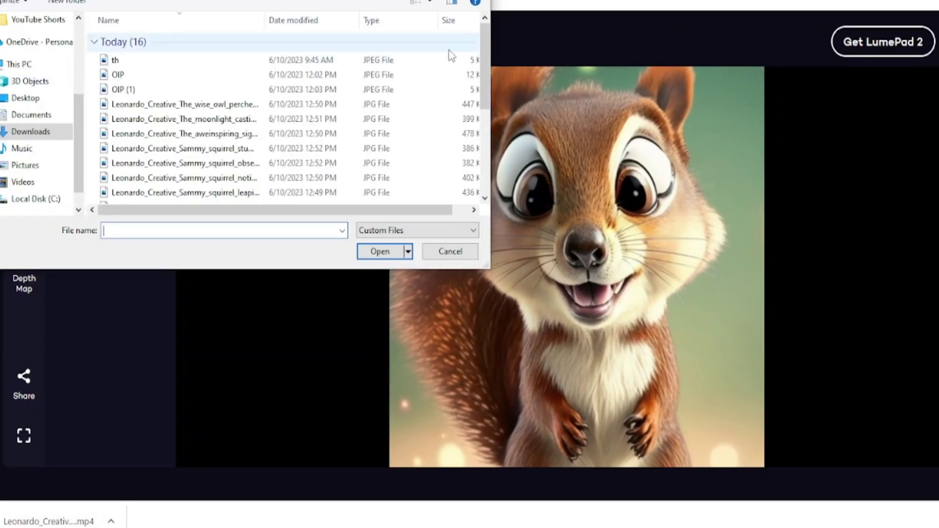
pyautogui.scroll(-3, 450, 122)
pyautogui.click(211, 128)
pyautogui.click(380, 252)
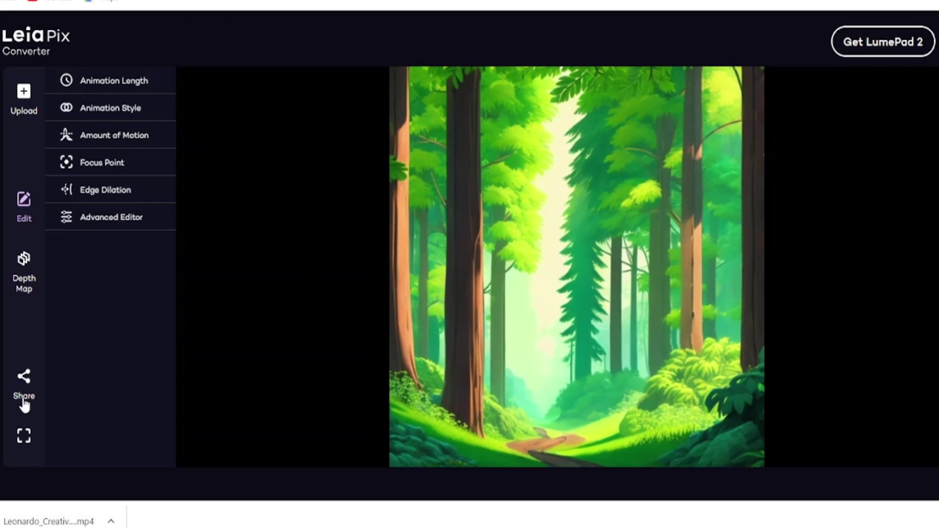
pyautogui.click(23, 396)
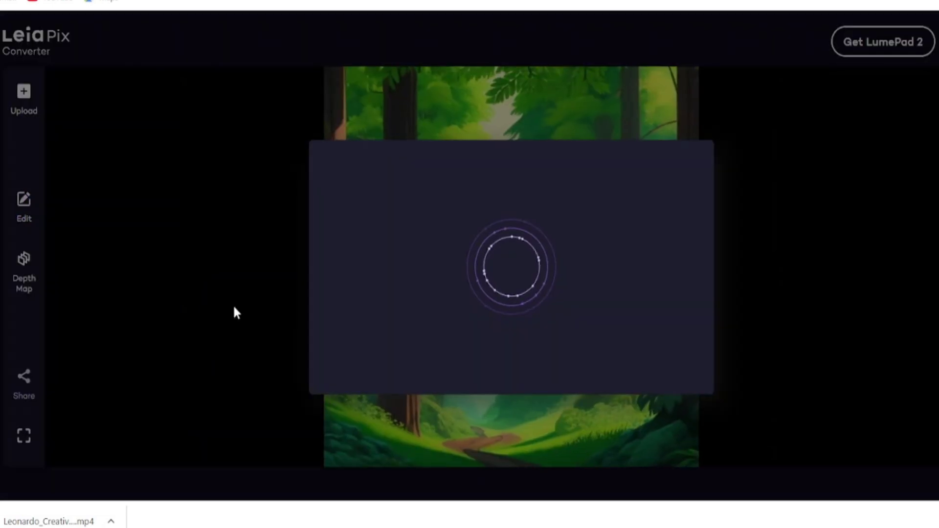
pyautogui.click(505, 344)
pyautogui.click(509, 354)
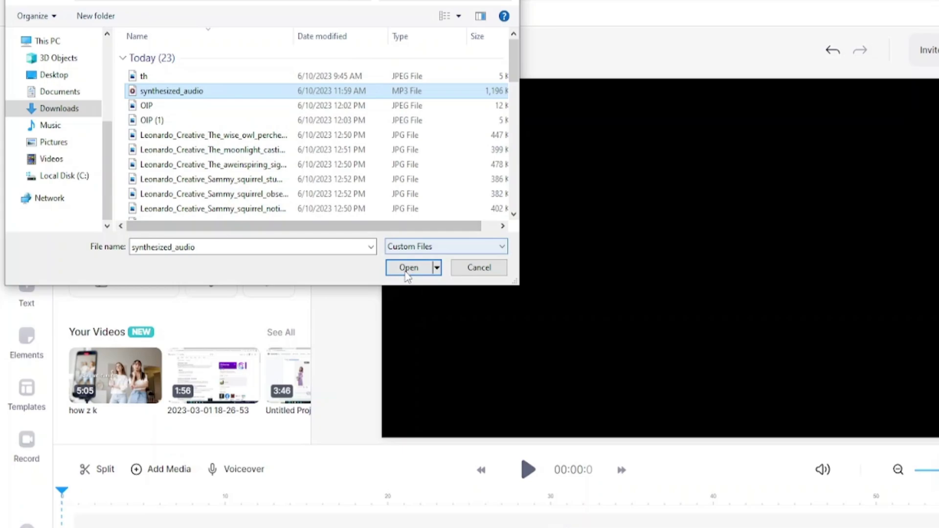
# Add the synthesized_audio voiceover to VEED and select the image and video clips in the timeline
pyautogui.click(409, 268)
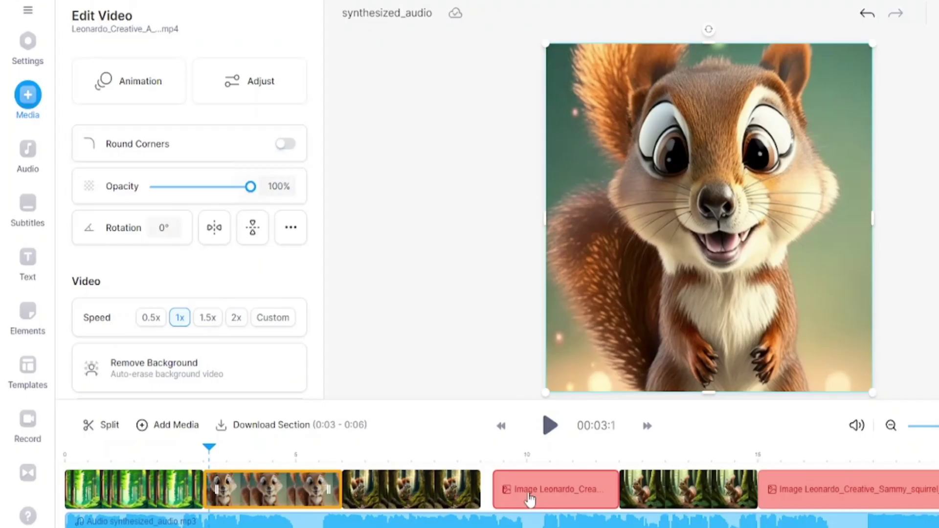
pyautogui.click(530, 495)
pyautogui.click(637, 487)
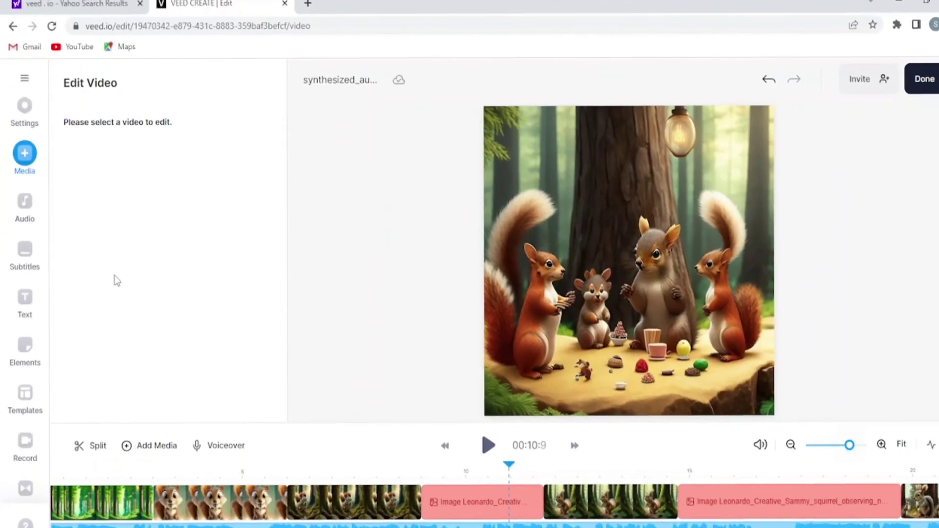
# Auto-generate subtitles from the voiceover and give them the Outline & Filled effect
pyautogui.click(23, 254)
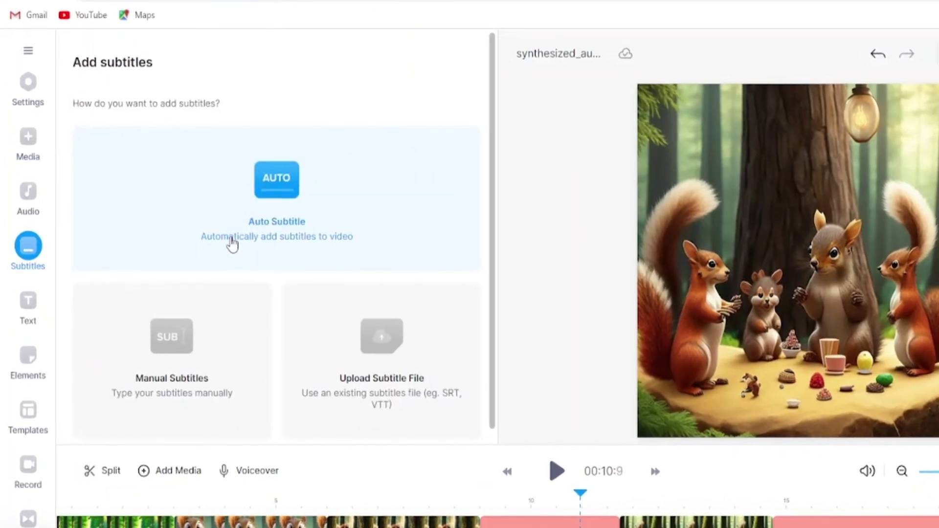
pyautogui.click(226, 244)
pyautogui.click(308, 290)
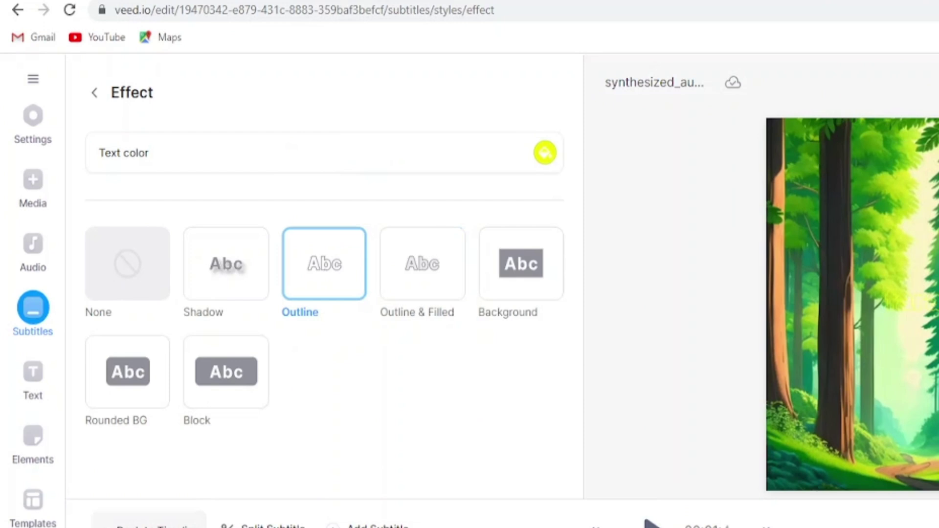
pyautogui.click(412, 294)
pyautogui.click(93, 93)
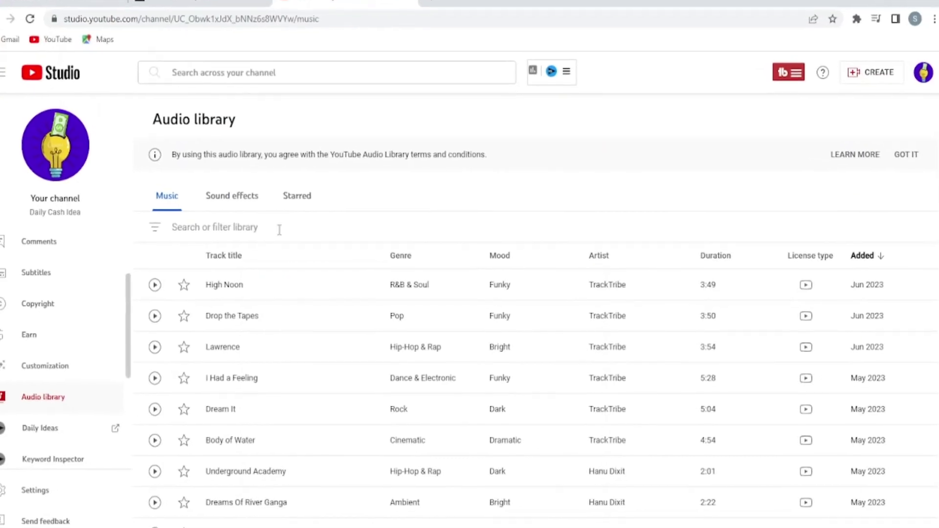
# Filter the Audio library music by Genre to show only Children's tracks
pyautogui.click(195, 224)
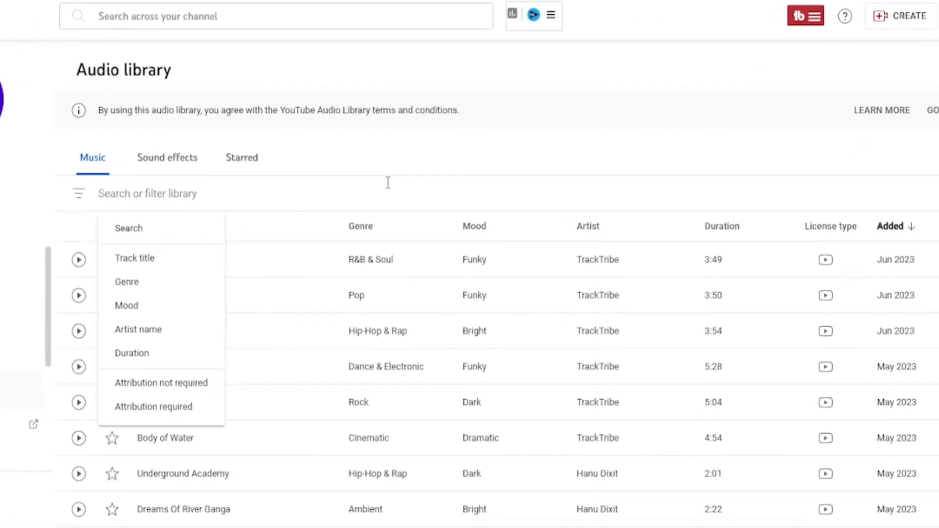
pyautogui.click(399, 143)
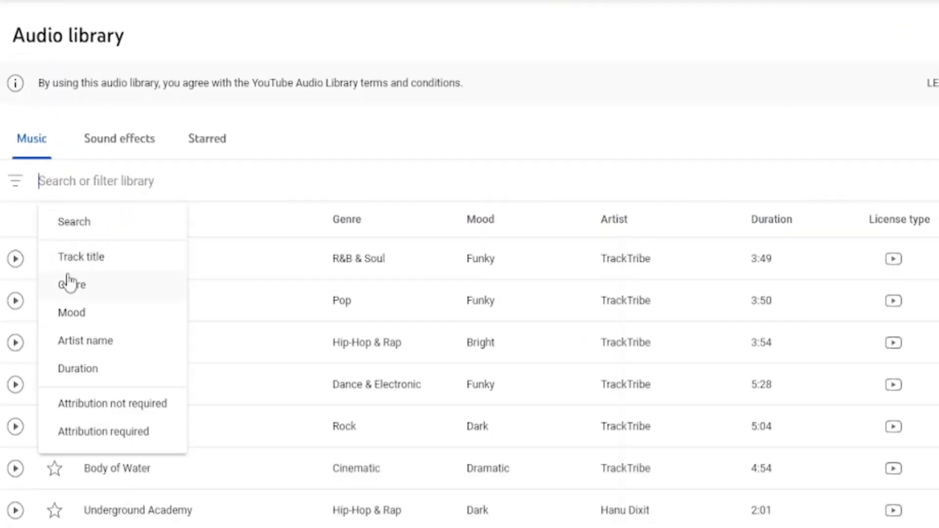
pyautogui.click(162, 526)
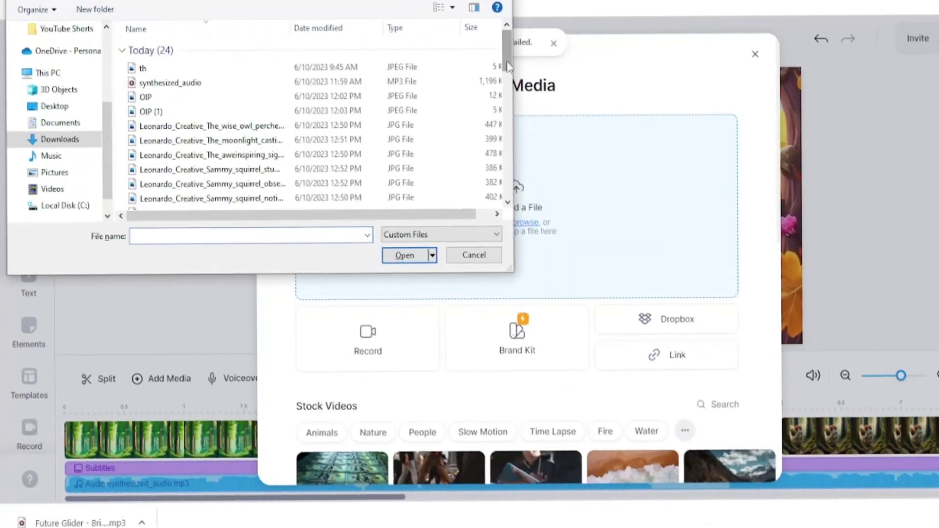
# Add the Future Glider MP3 as 15% background music, export the video and show its download formats
pyautogui.click(181, 99)
pyautogui.click(405, 254)
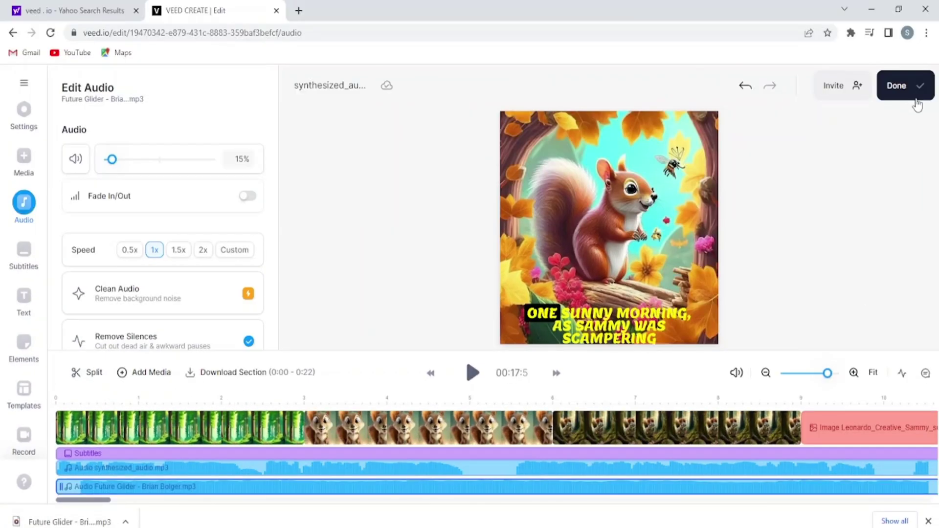
pyautogui.click(902, 90)
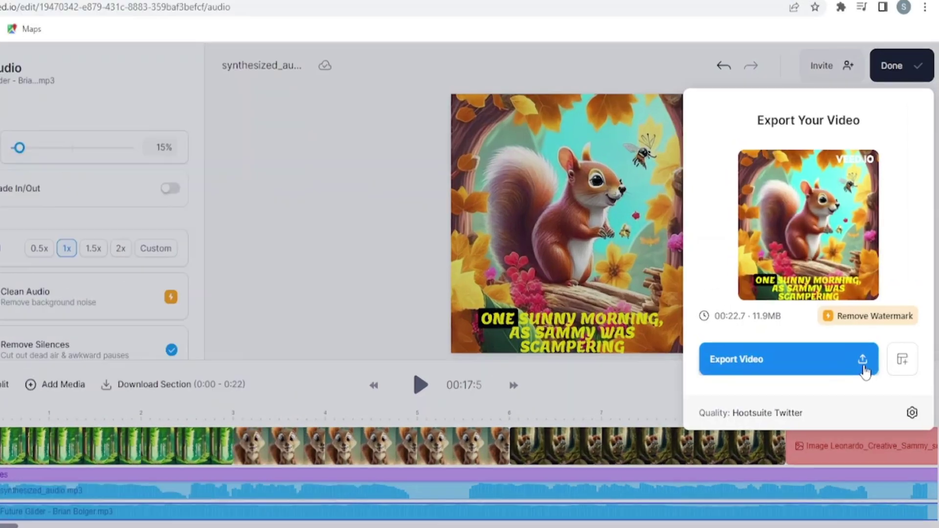
pyautogui.click(860, 348)
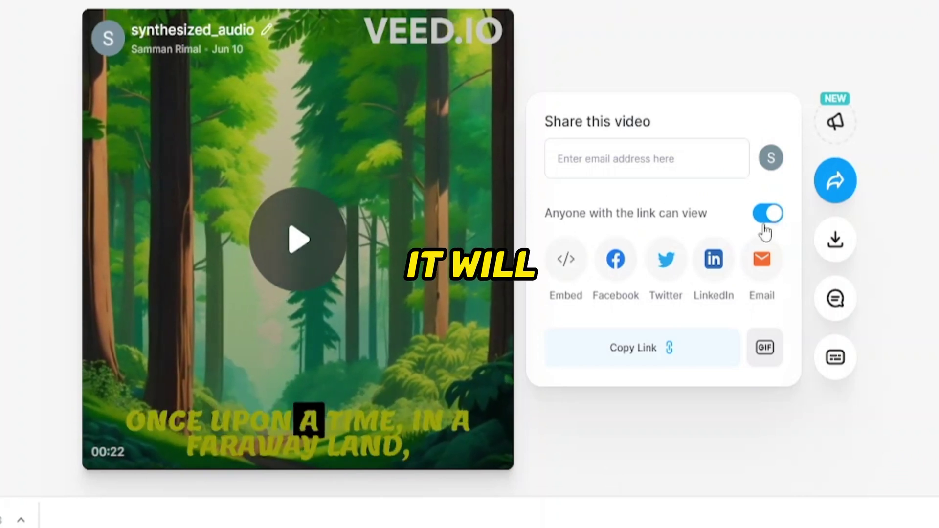
pyautogui.click(836, 242)
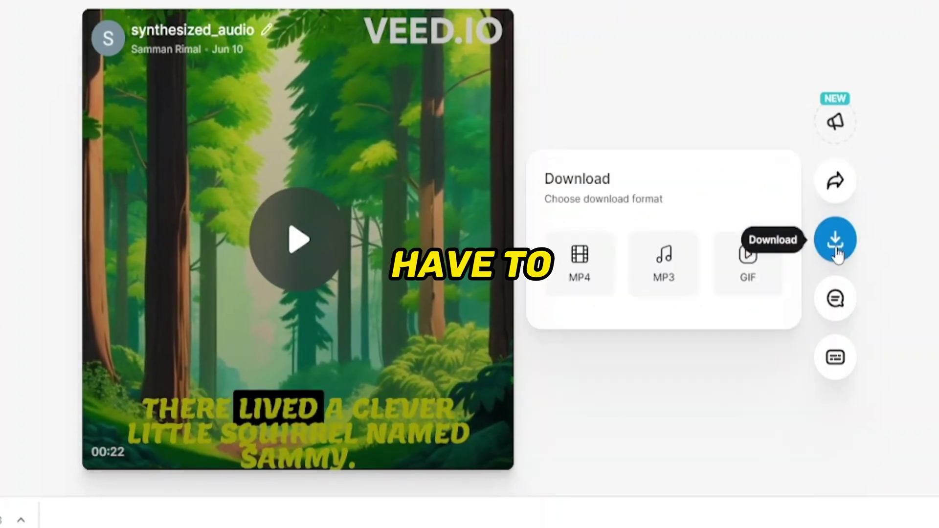